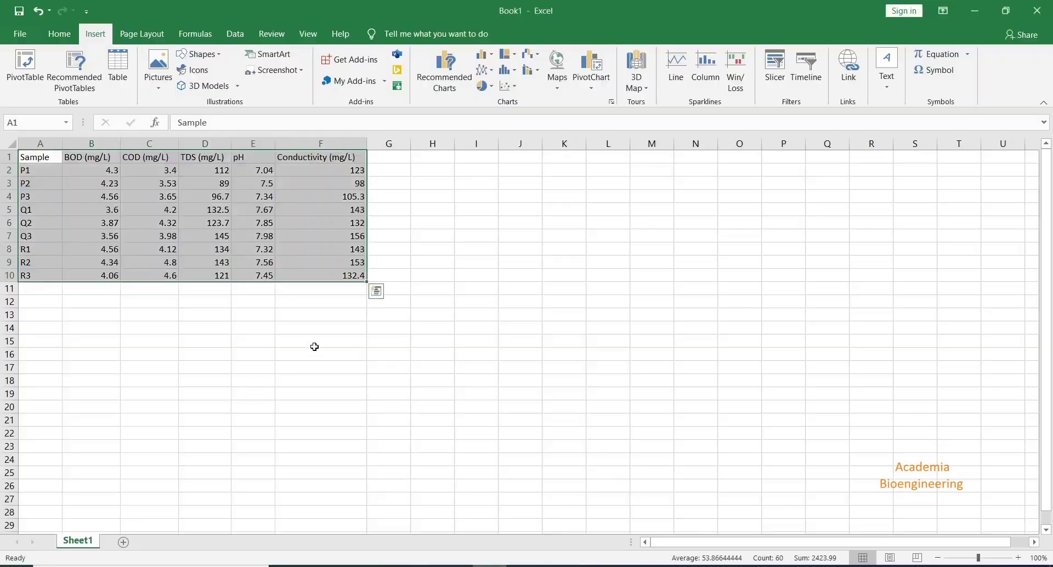
Copy the table A1:F10 with BOD, COD, TDS, pH and Conductivity for samples P1–R3.
key("Escape")
left_click(143, 211)
left_click_drag(48, 159, 53, 280)
left_click(30, 174)
left_click(38, 197)
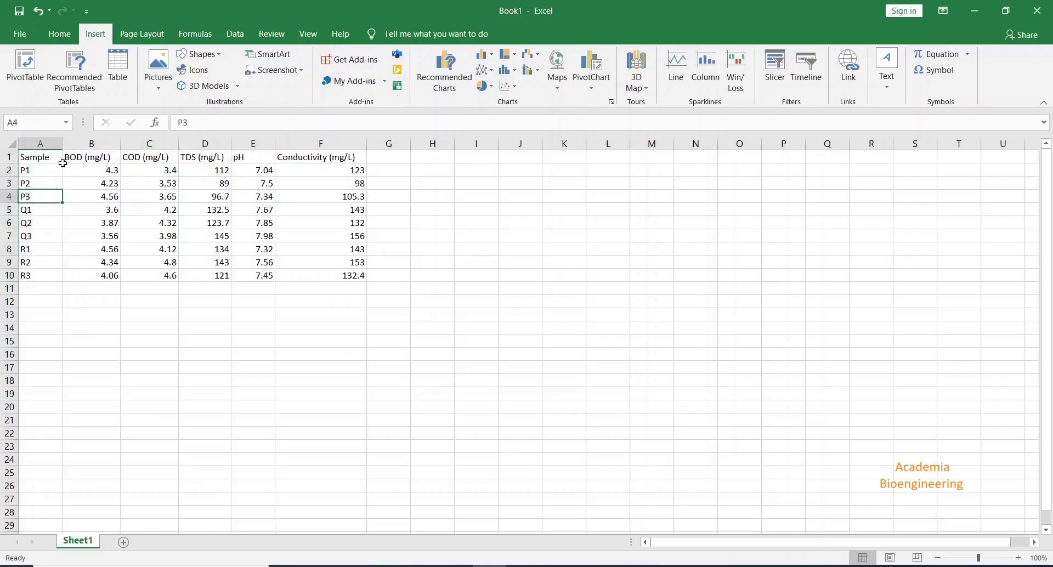
left_click_drag(89, 156, 302, 152)
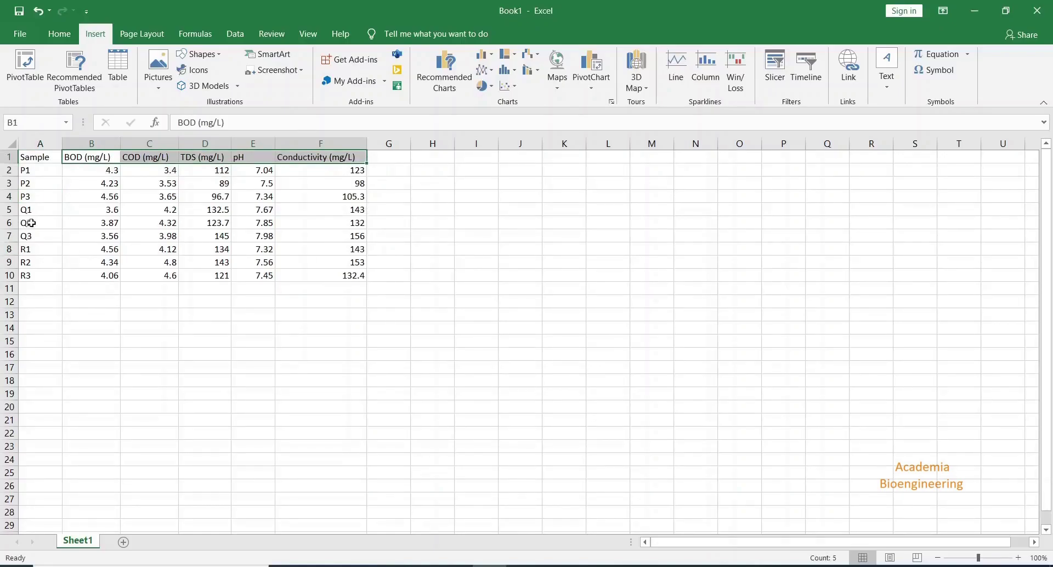
left_click_drag(31, 160, 347, 271)
right_click(306, 233)
left_click(332, 258)
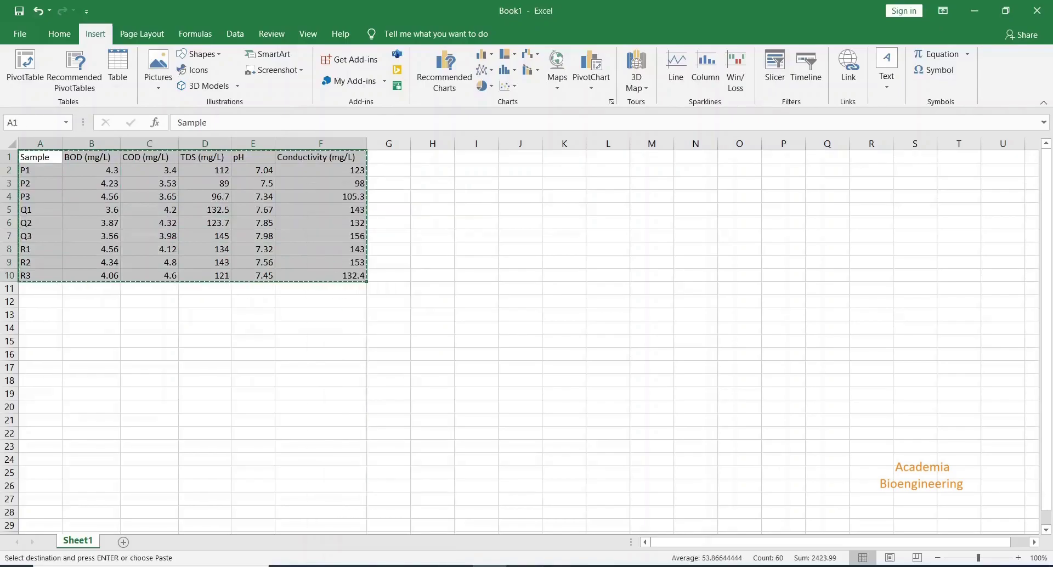
Paste the water-quality table into PAST with row and column attributes enabled for names.
left_click(548, 565)
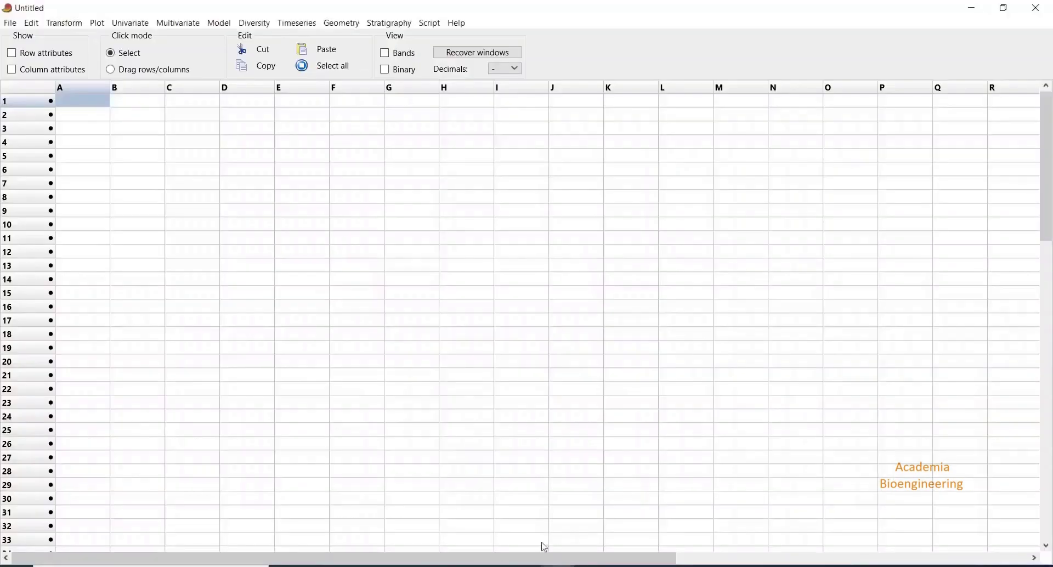
left_click(44, 57)
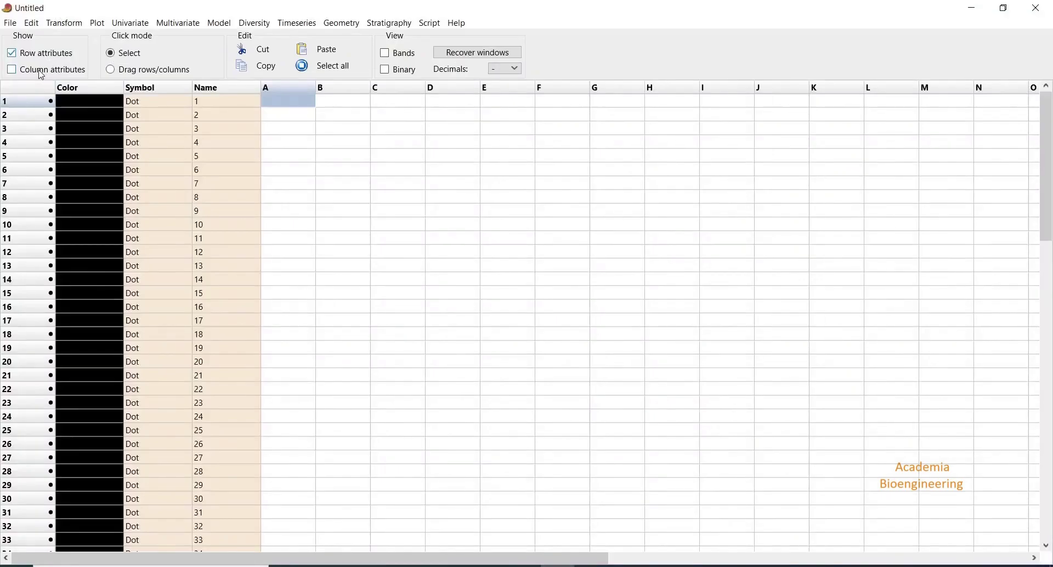
left_click(43, 71)
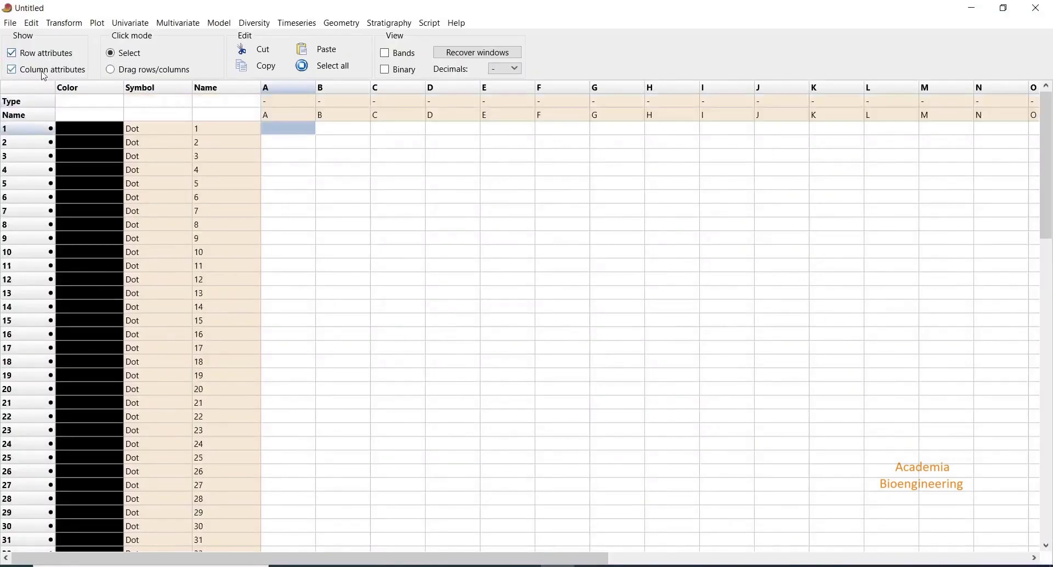
left_click(216, 118)
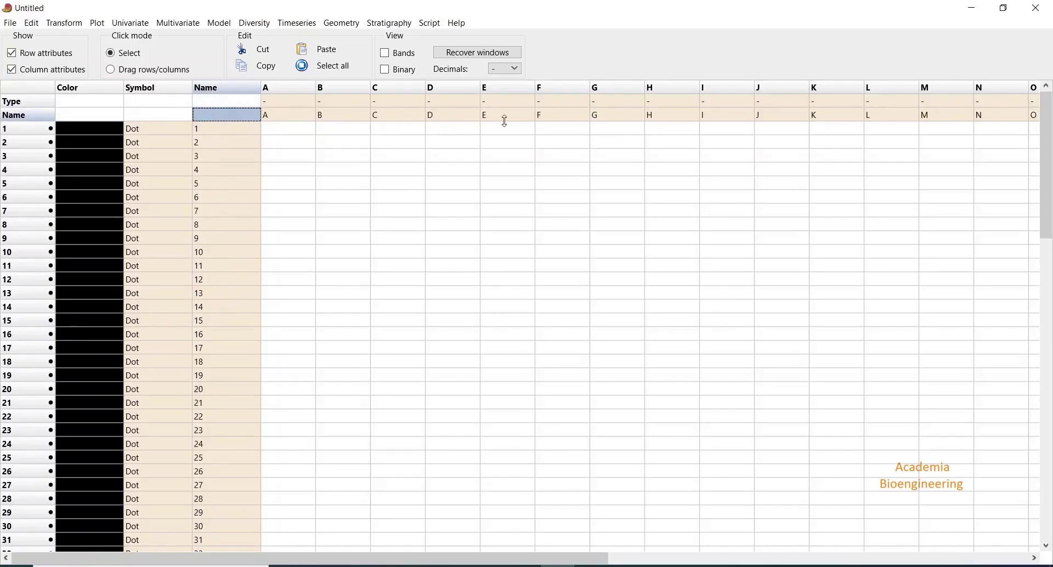
left_click(322, 49)
Run Multivariate > Ordination > PCA on the pasted data and maximize the results window.
left_click_drag(508, 241, 210, 121)
left_click(175, 24)
mouse_move(183, 41)
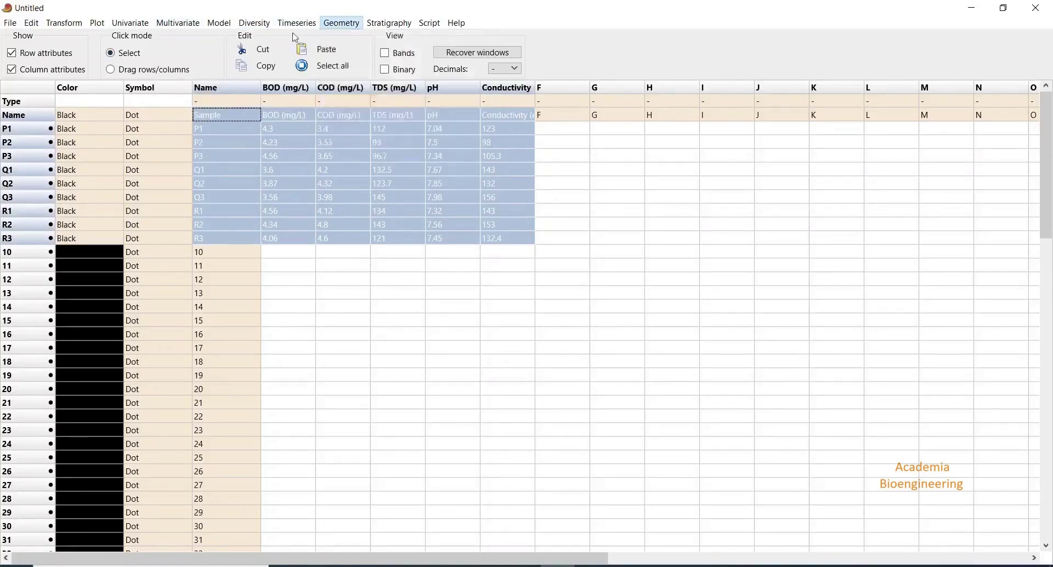
mouse_move(206, 22)
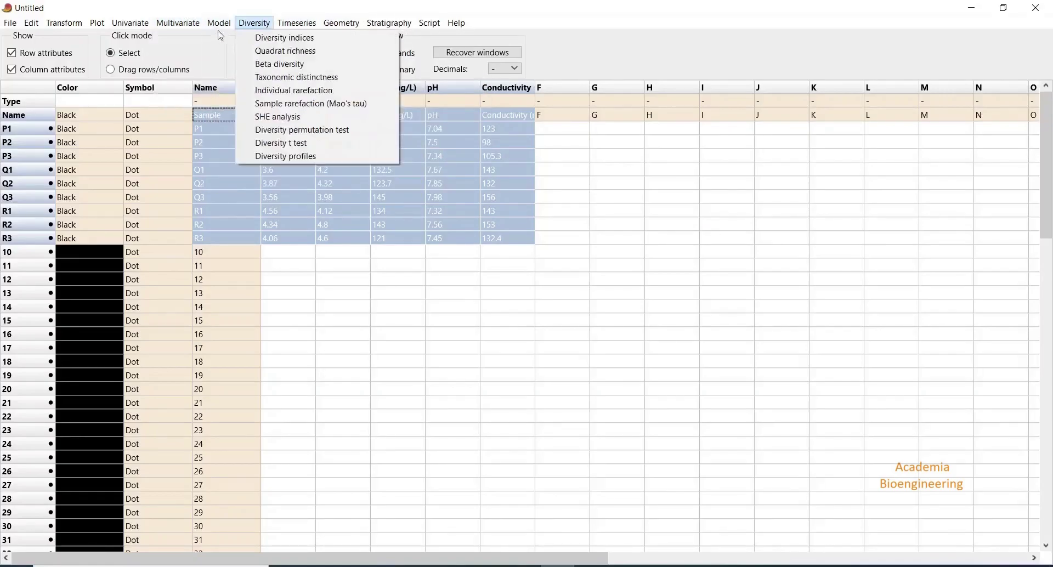
mouse_move(278, 33)
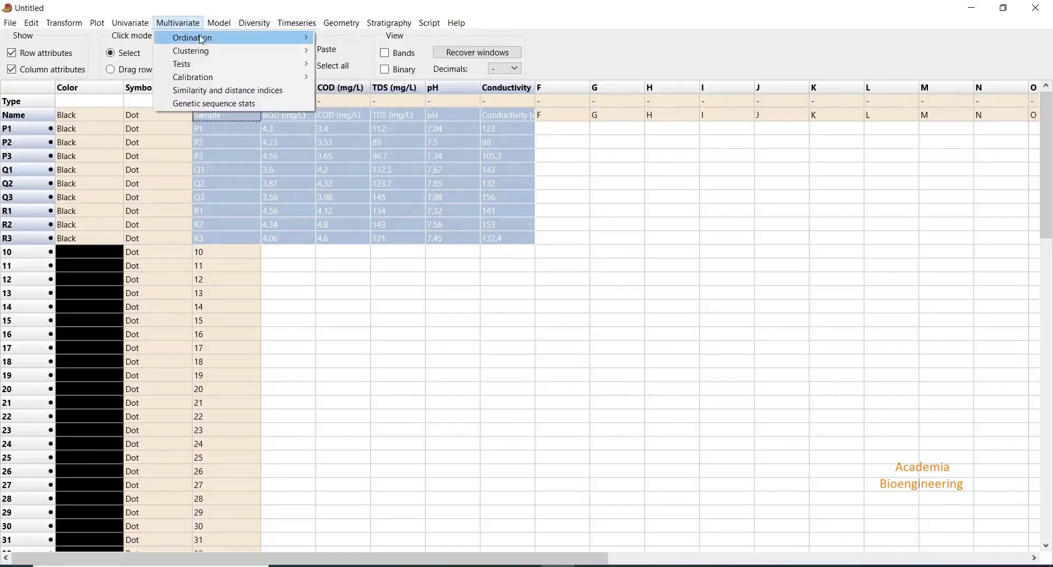
left_click(333, 41)
left_click(434, 116)
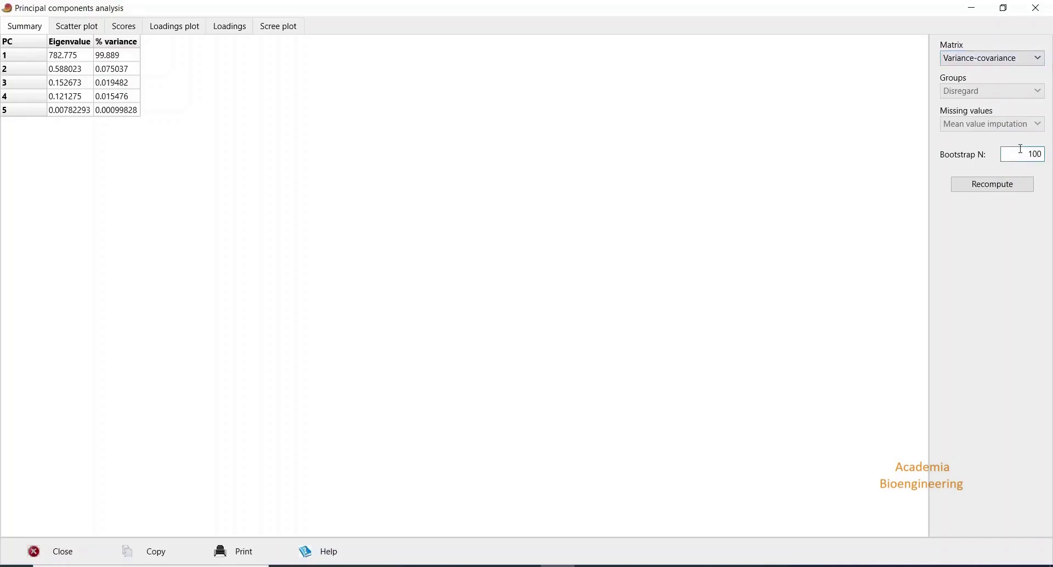
Recompute the PCA with 100 bootstrap replicates to add 2.5% and 97.5% eigenvalue limits.
left_click(1017, 189)
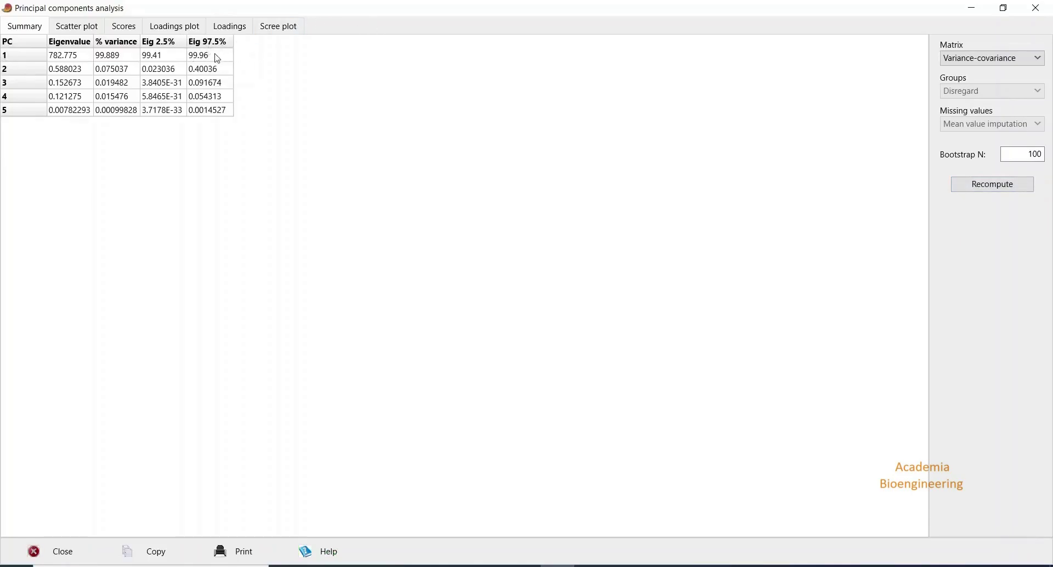
Show the PC1 vs PC2 scatter plot with sample row labels and biplot variable vectors.
left_click(87, 30)
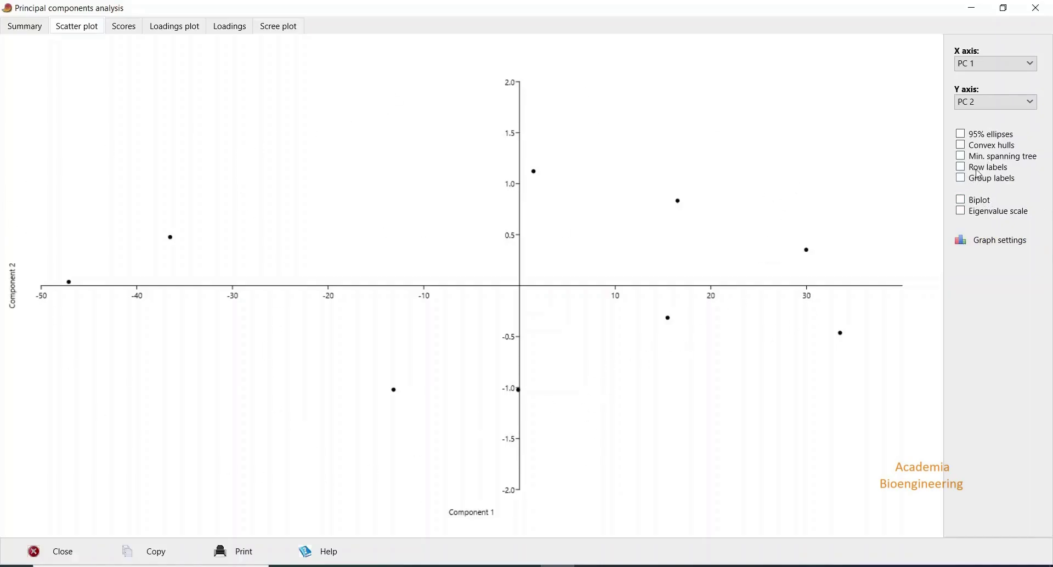
left_click(979, 167)
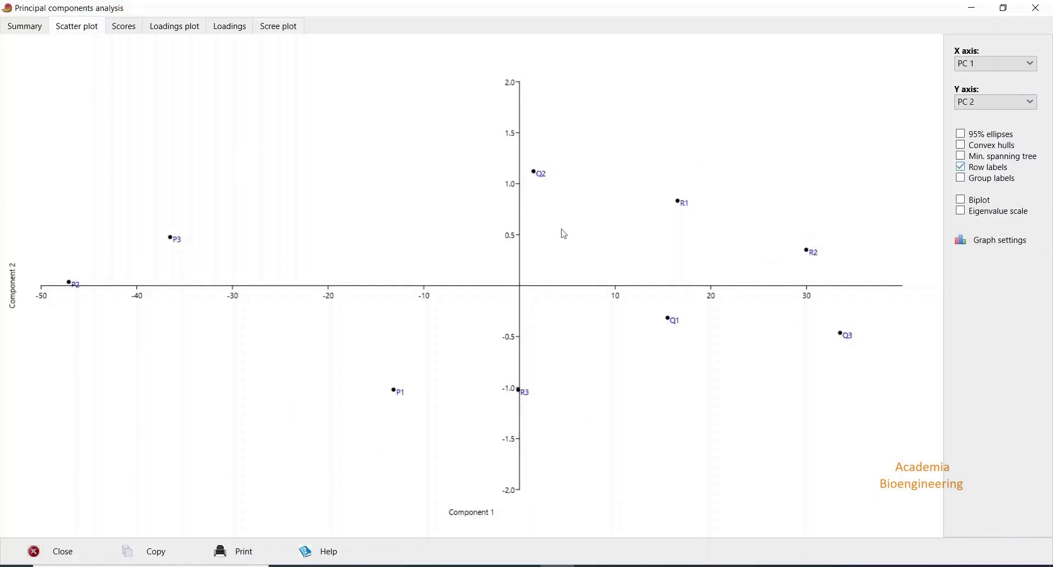
left_click(965, 201)
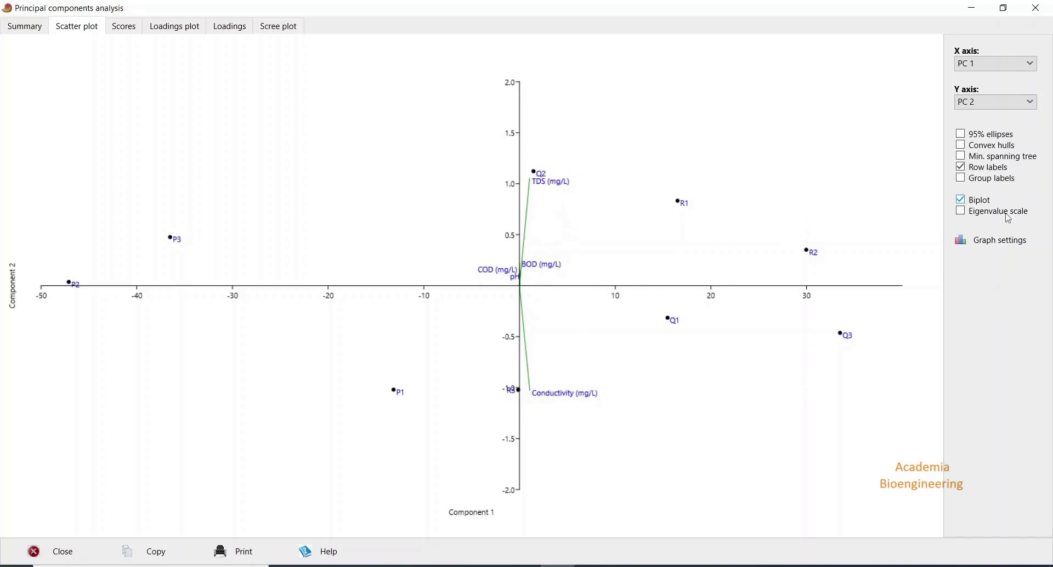
Compare the PC1–PC5 sample scores table with the PC1 vs PC2 biplot.
left_click(130, 29)
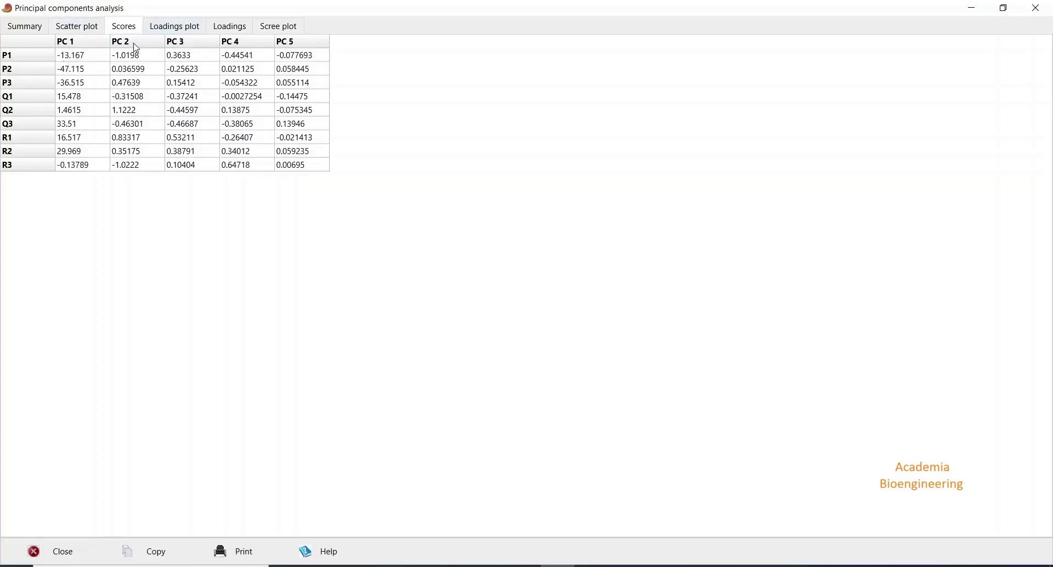
left_click(90, 28)
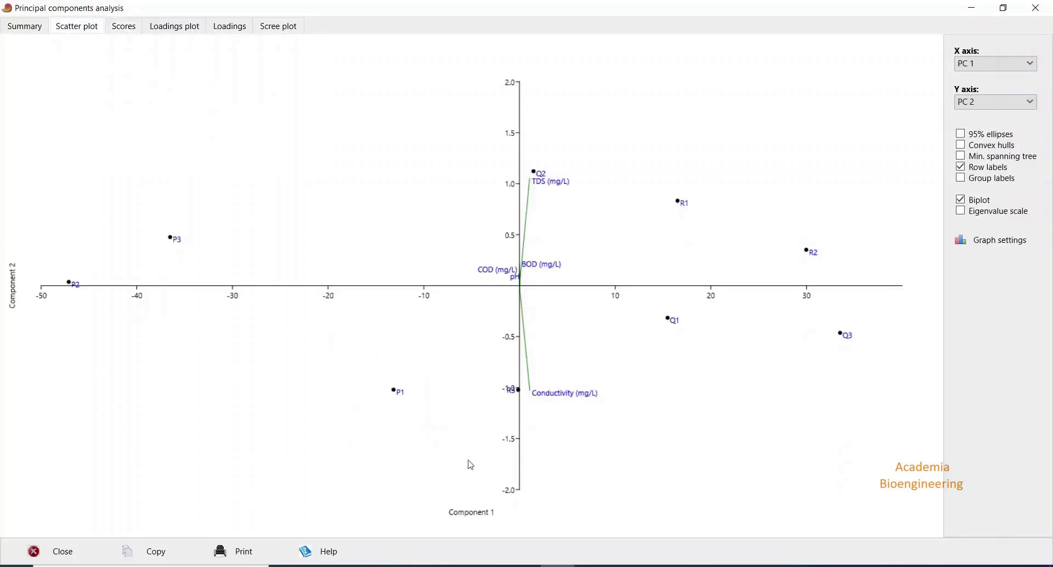
left_click(124, 26)
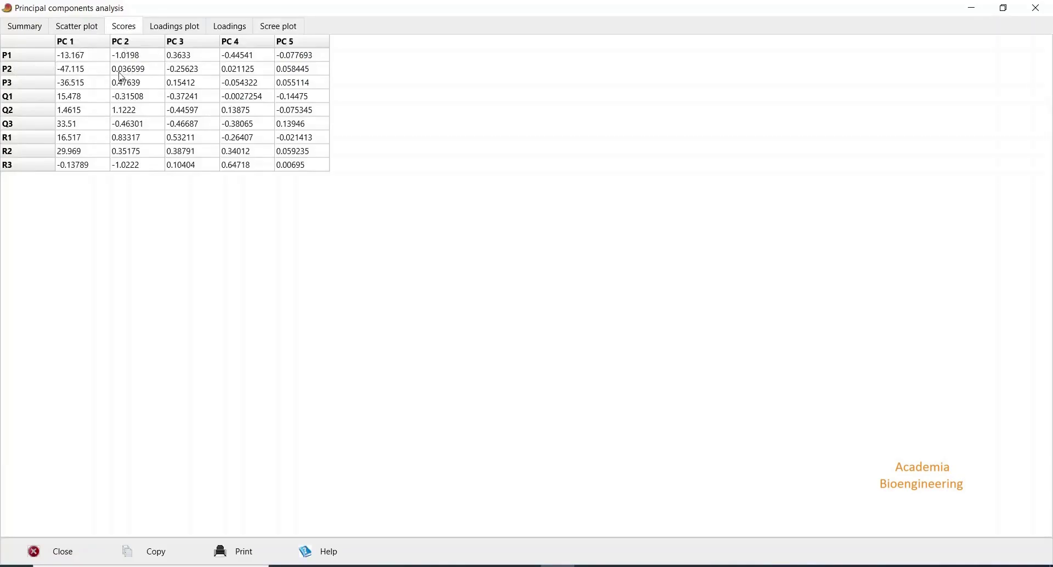
left_click(83, 28)
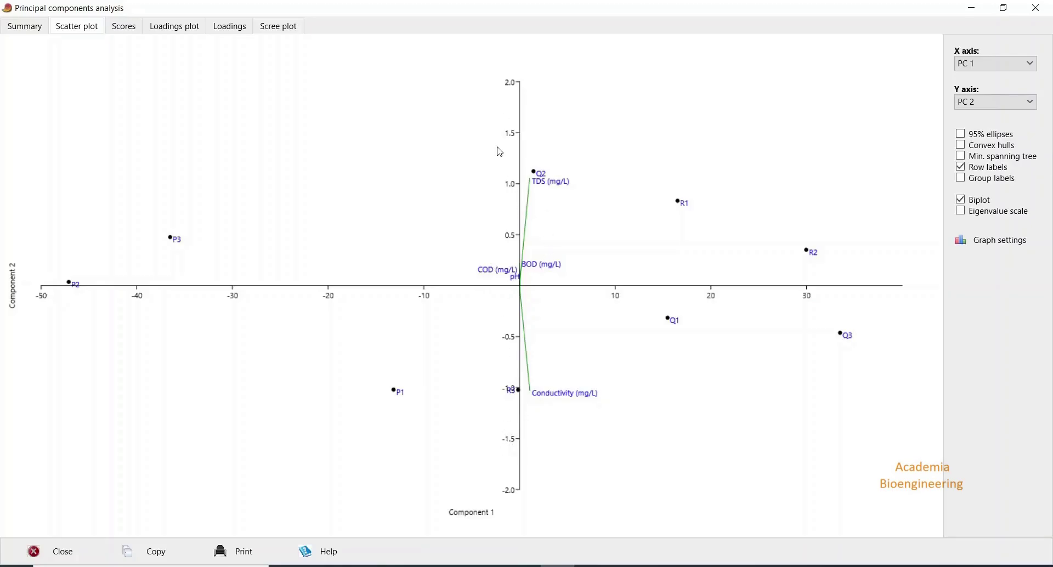
Review the PC1 loadings chart, PC1–PC5 loadings table and scree plot, then return to the biplot.
left_click(173, 30)
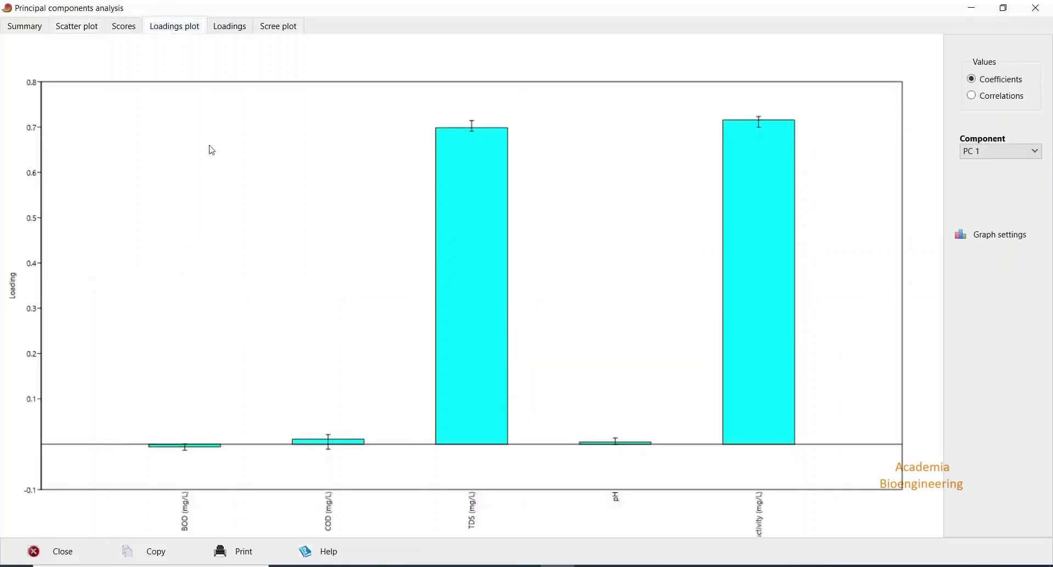
left_click(226, 32)
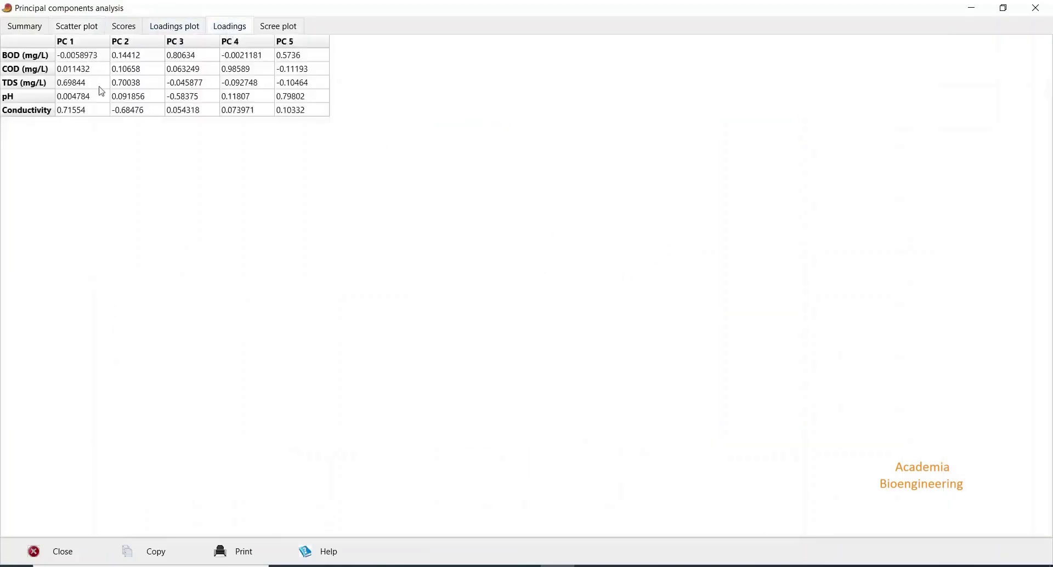
left_click(301, 31)
left_click(87, 31)
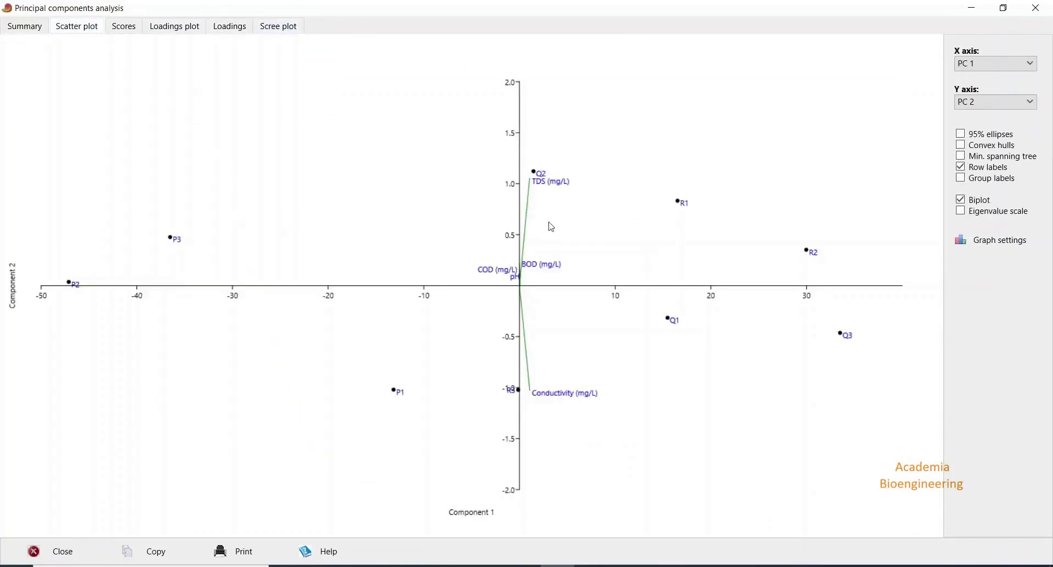